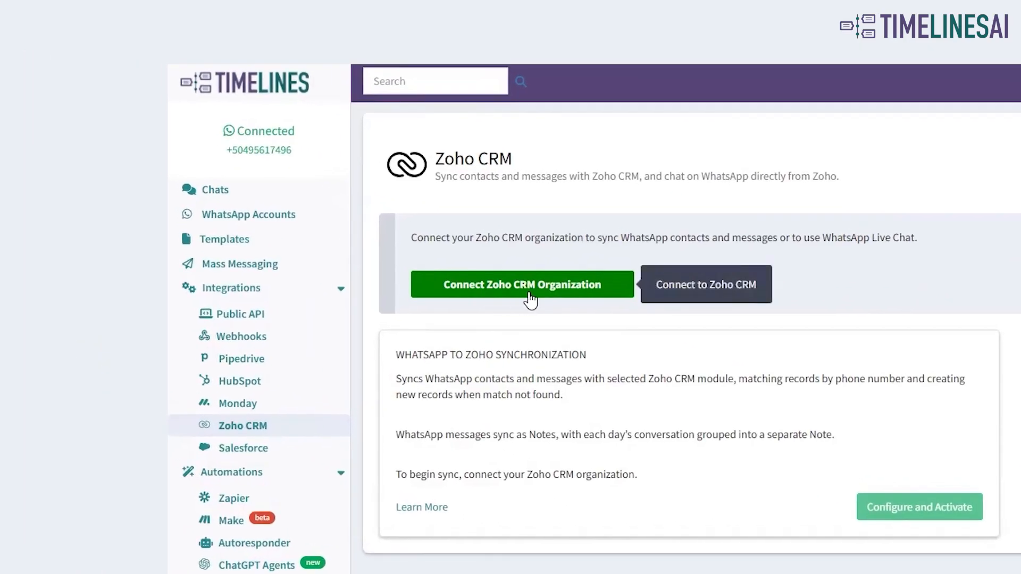
Connect the Zoho CRM organization to TimelinesAI, choosing the production organization portal7821 and accepting the requested access
click(547, 288)
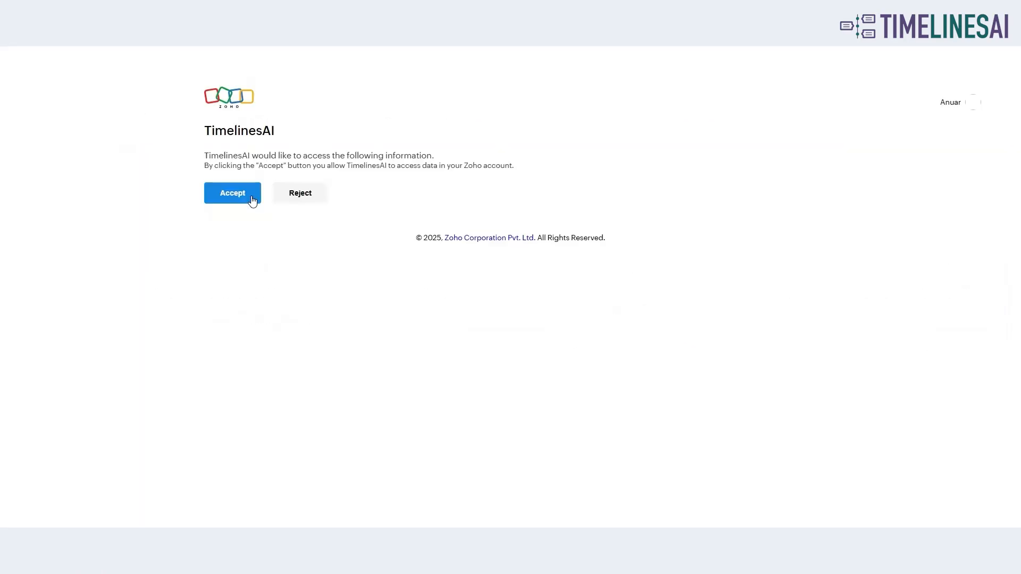
click(251, 196)
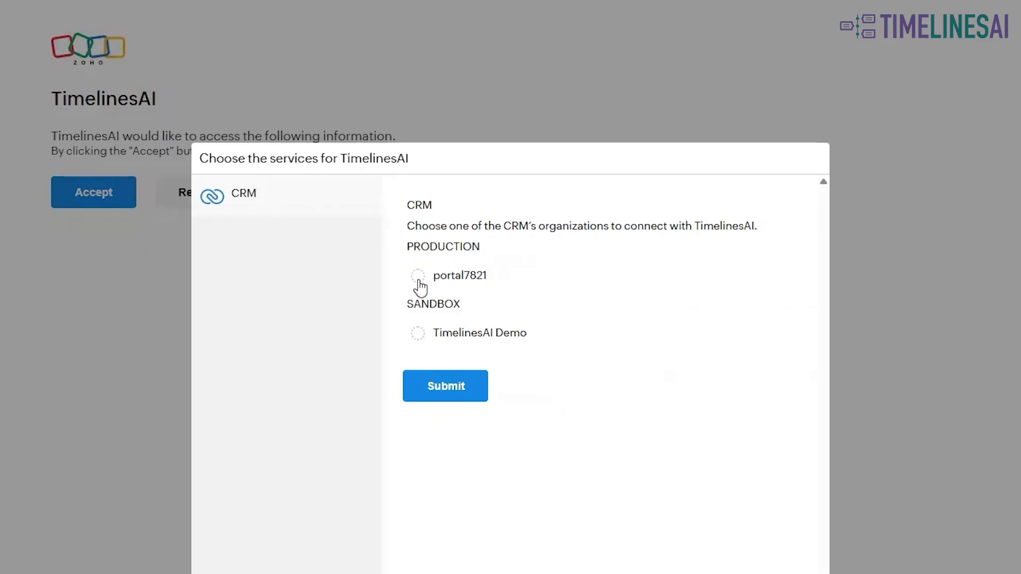
click(419, 276)
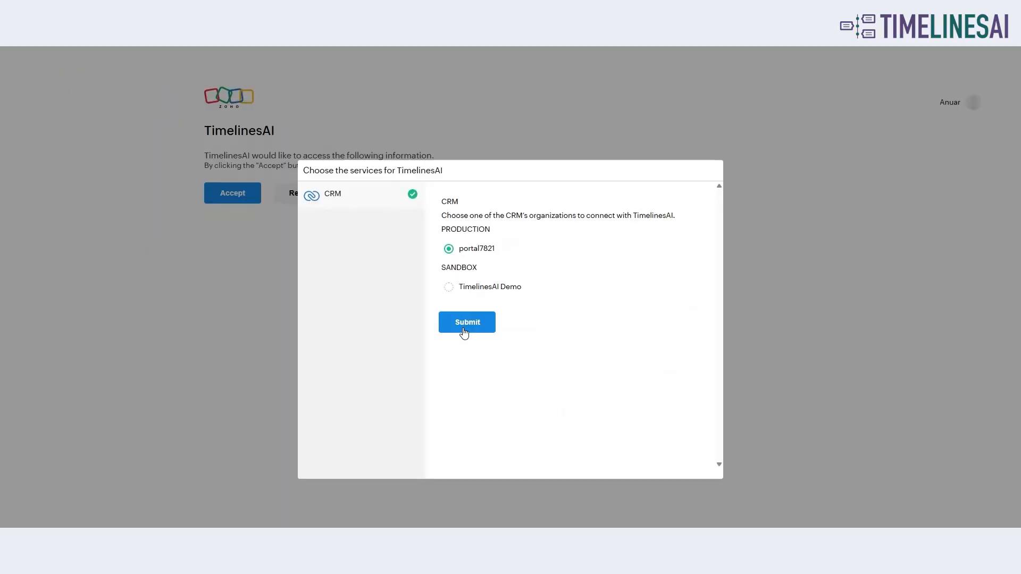
click(445, 395)
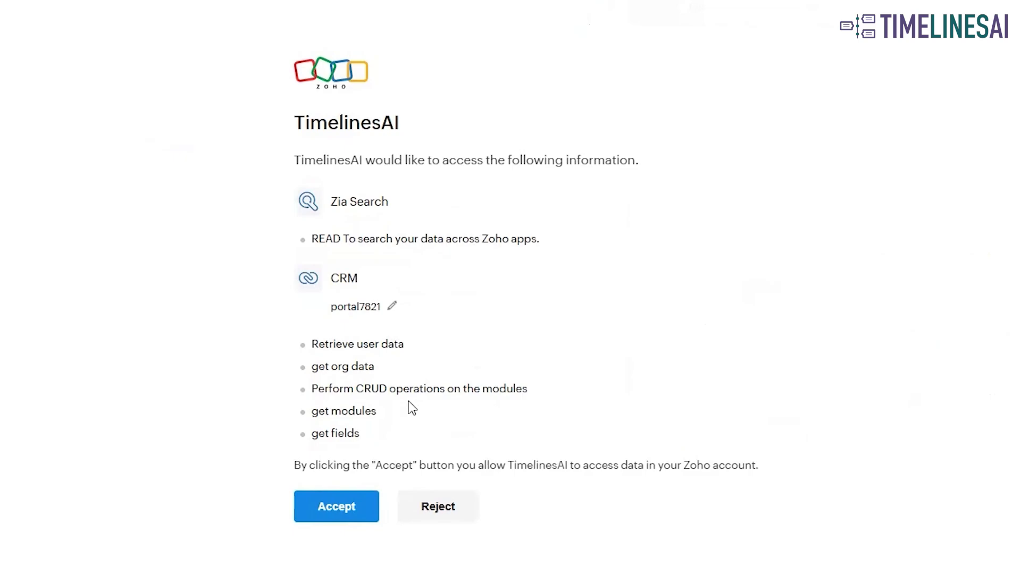
click(336, 506)
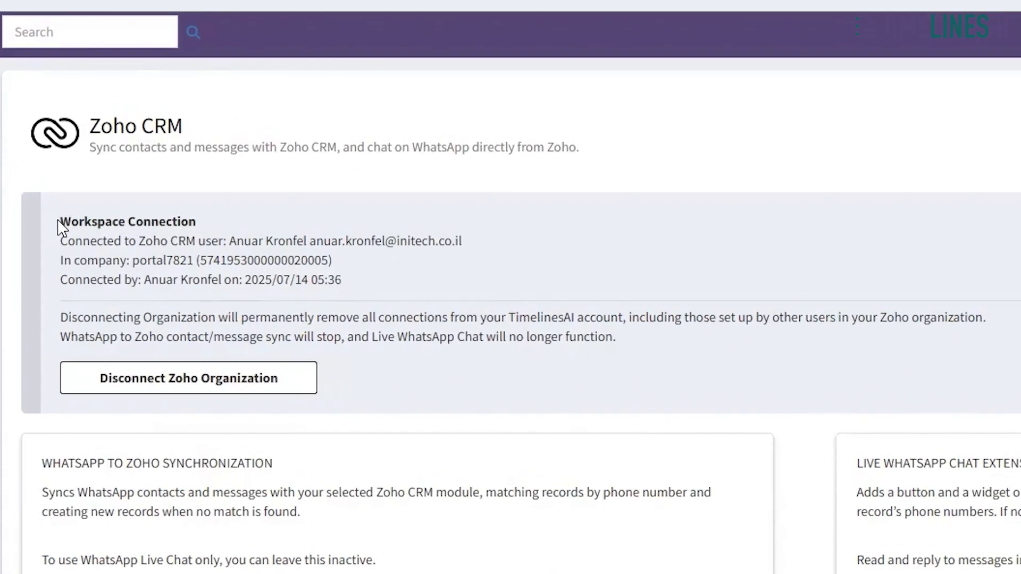
Review the workspace connection details and open the configuration of the WhatsApp to Zoho synchronization
drag(60, 224, 600, 334)
click(599, 333)
scroll(654, 522, down, 5)
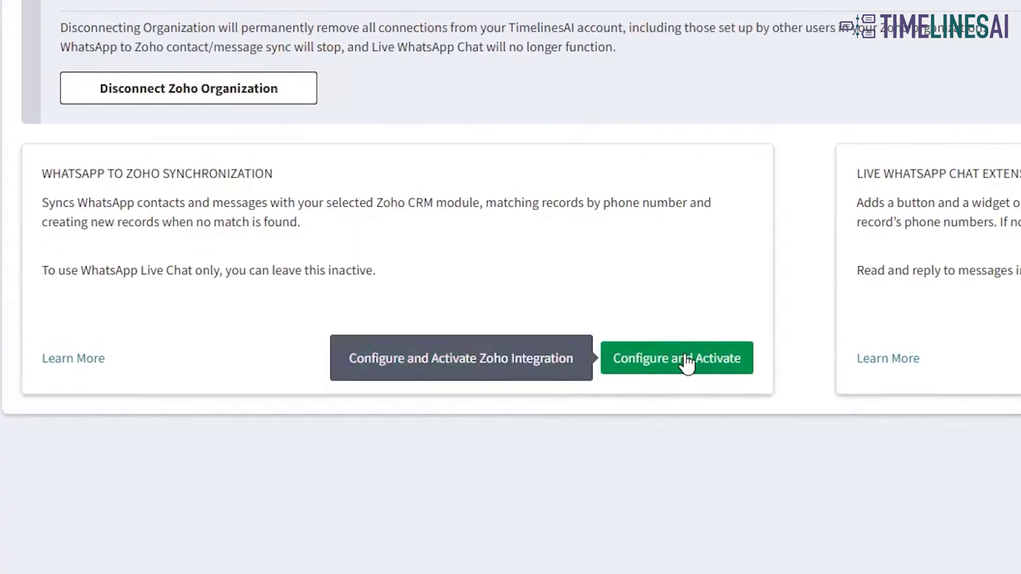
click(687, 366)
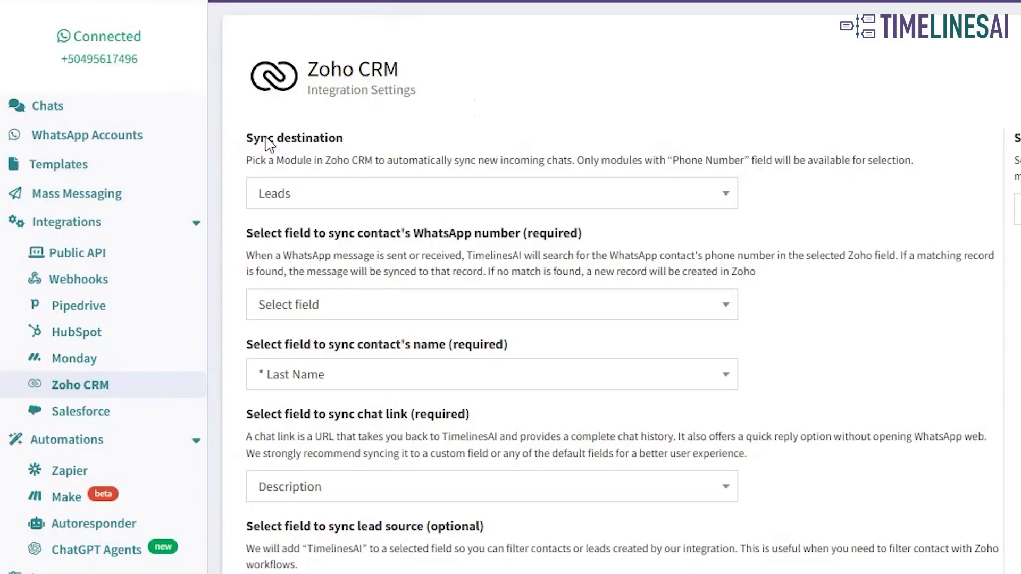
Set the sync destination to Leads and sync the contact's WhatsApp number to the Phone field
click(719, 196)
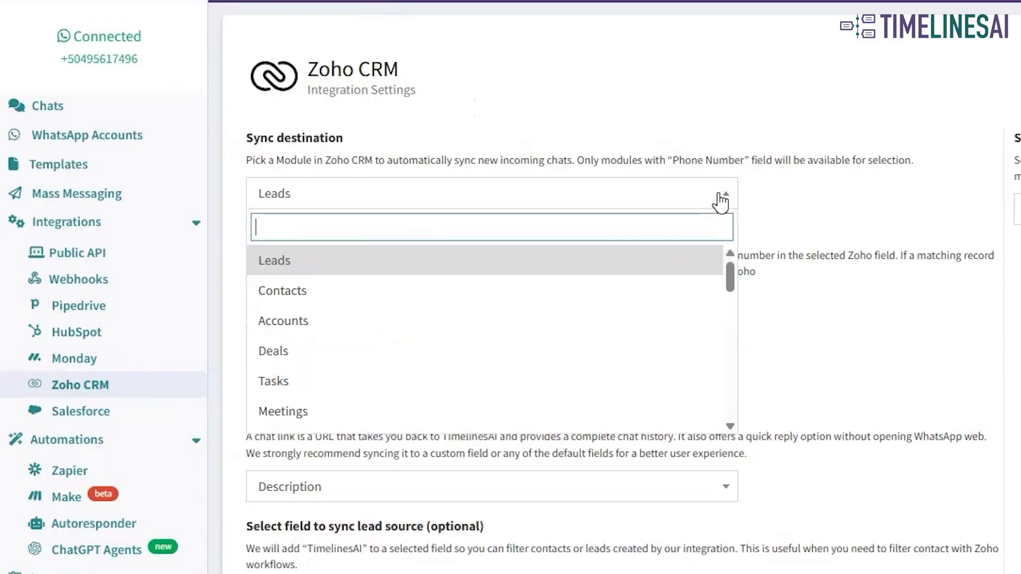
click(699, 271)
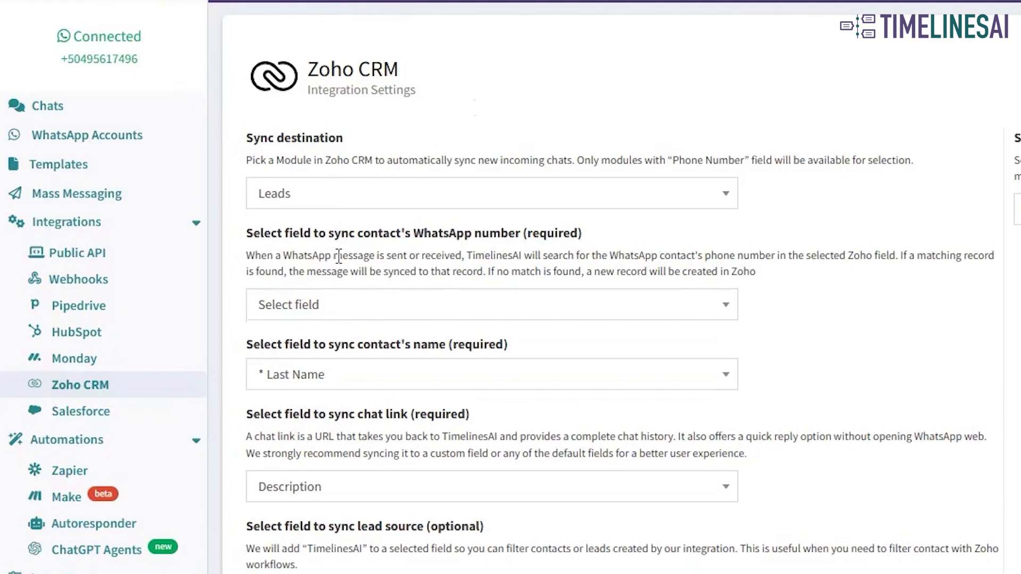
click(721, 307)
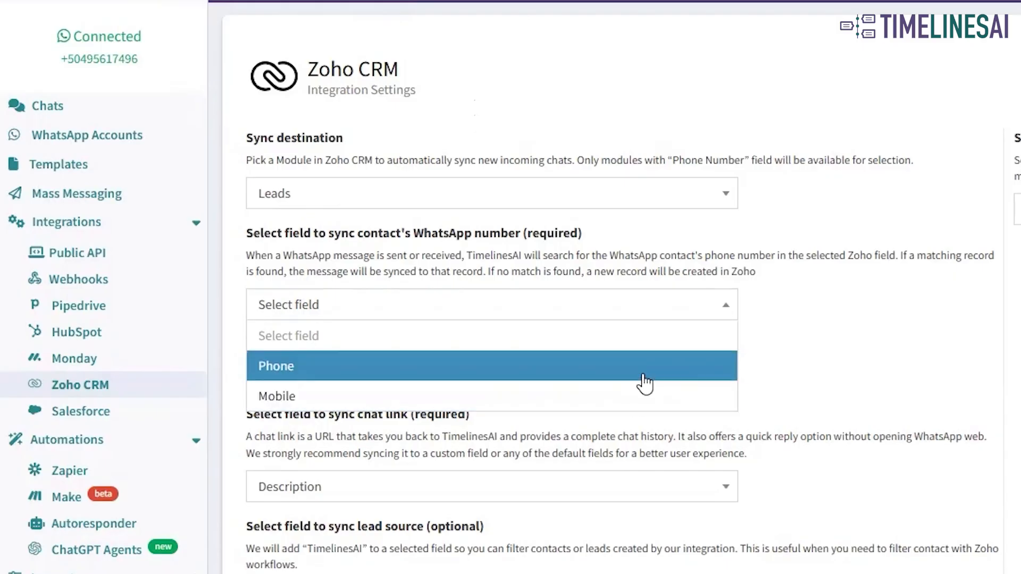
click(645, 367)
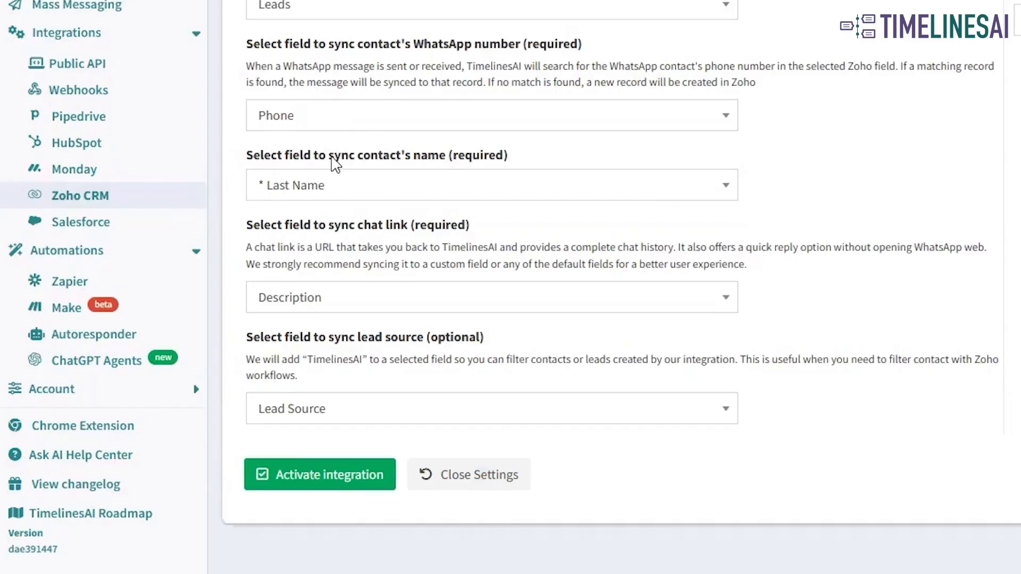
Sync the contact's name to the Last Name field and the chat link to the Description field
click(695, 184)
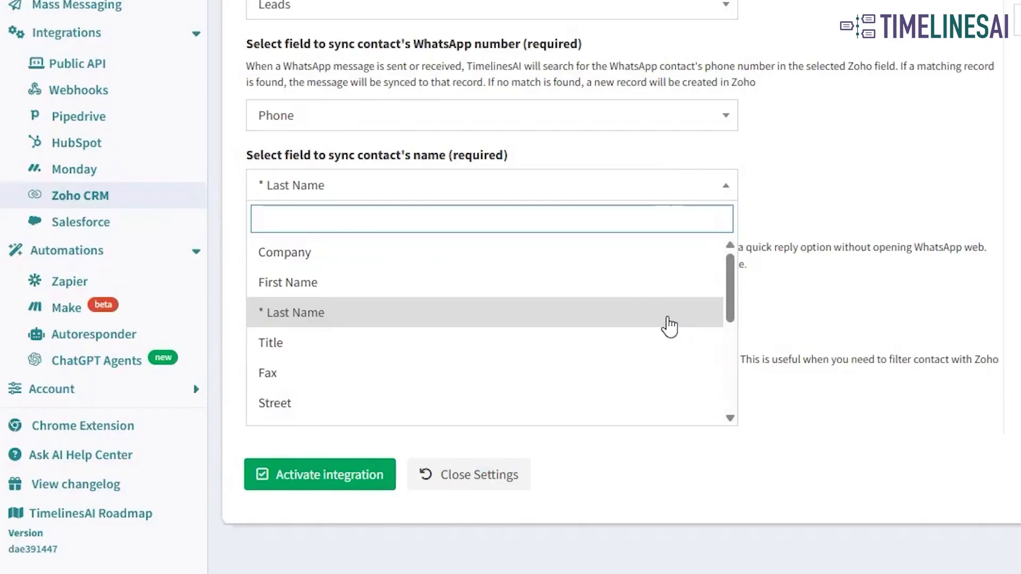
click(669, 326)
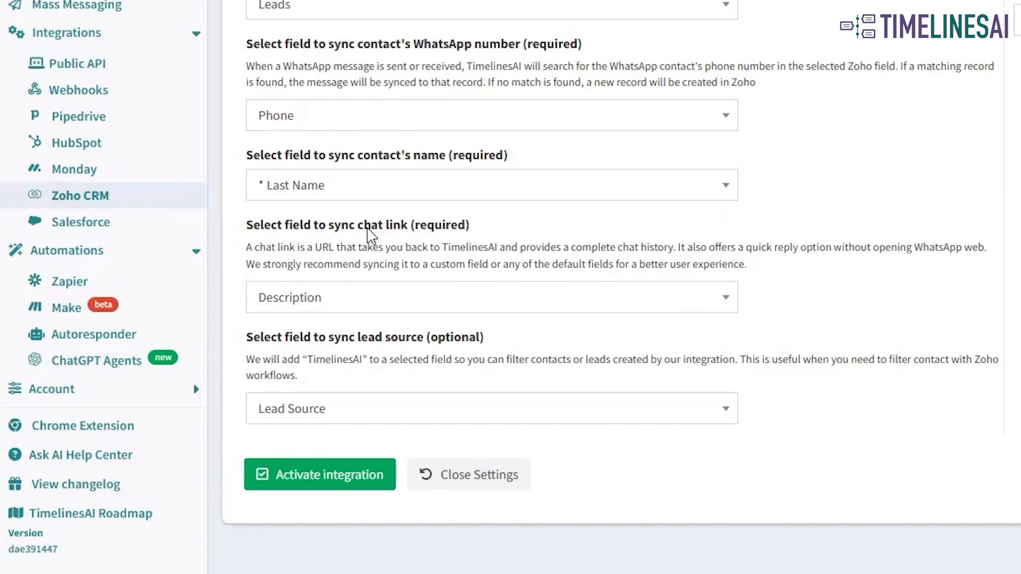
click(631, 310)
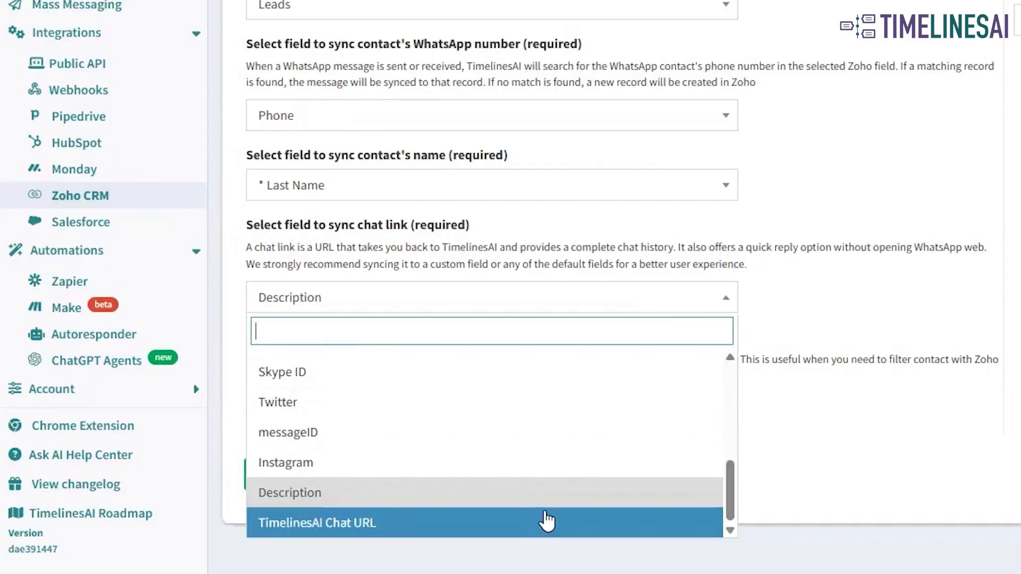
click(511, 500)
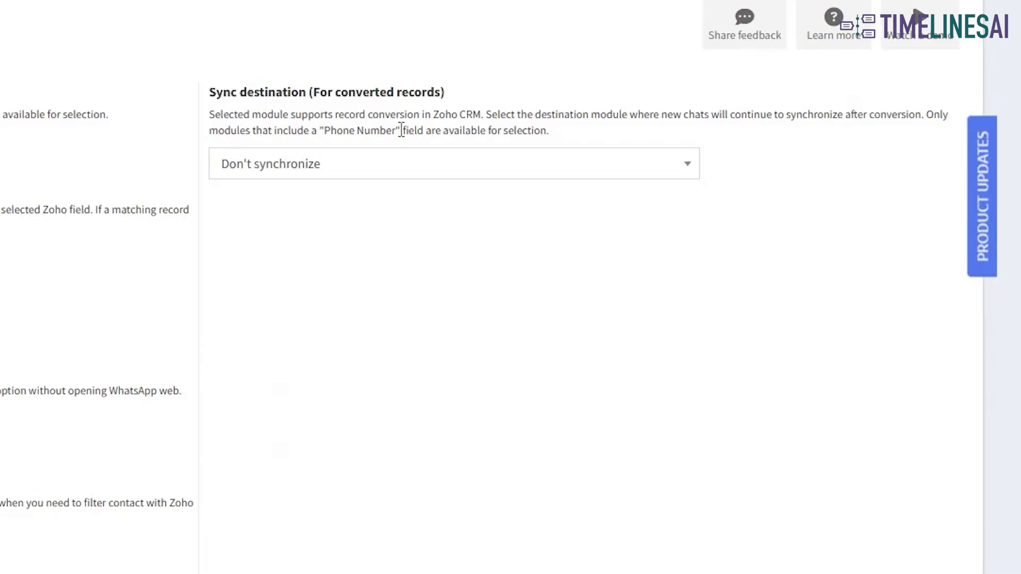
Set the sync destination for converted records to Contacts and match their WhatsApp number to the Phone field
click(551, 162)
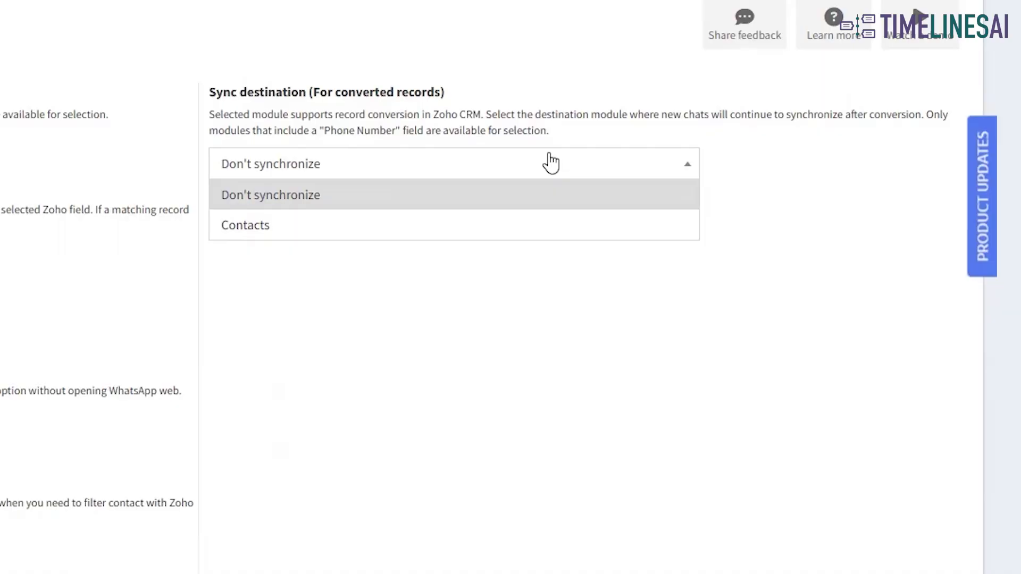
click(477, 228)
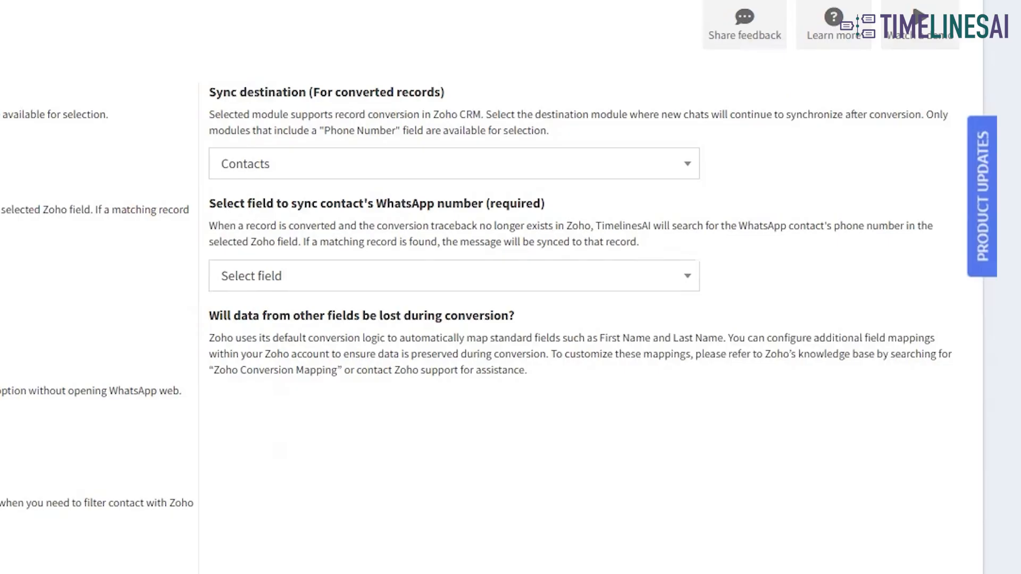
click(521, 284)
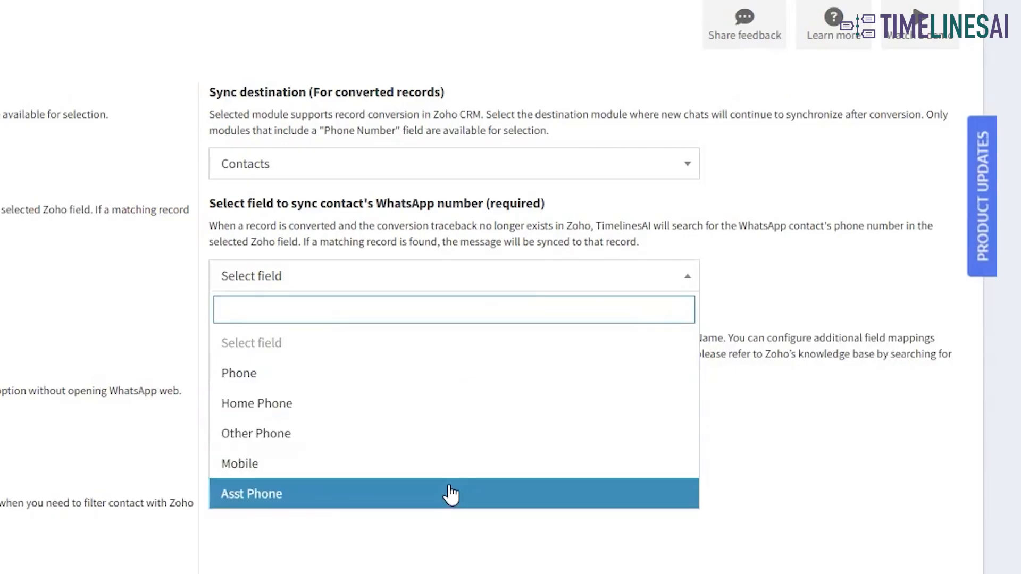
click(475, 384)
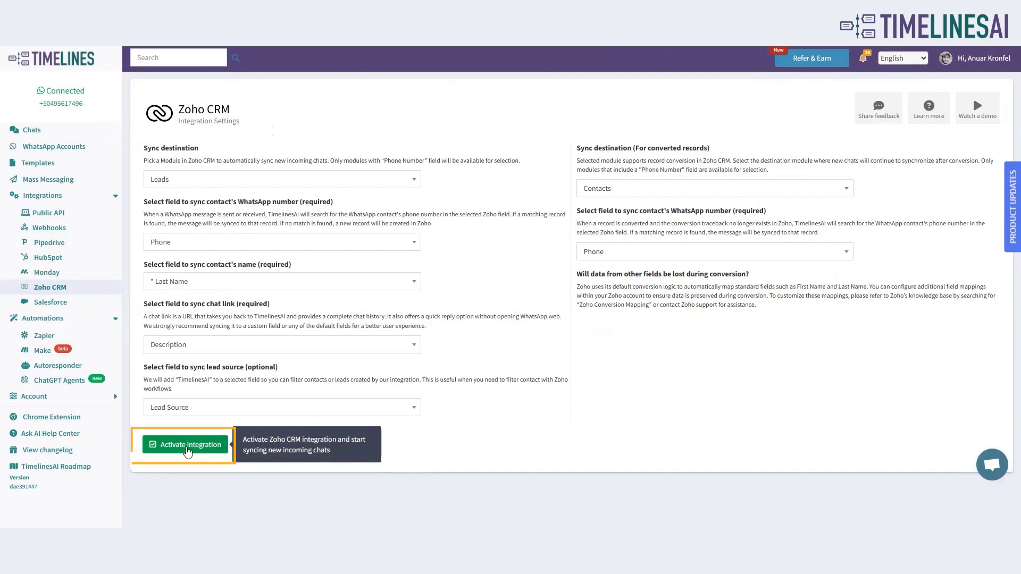
Activate the Zoho CRM integration and run its integration test
click(187, 447)
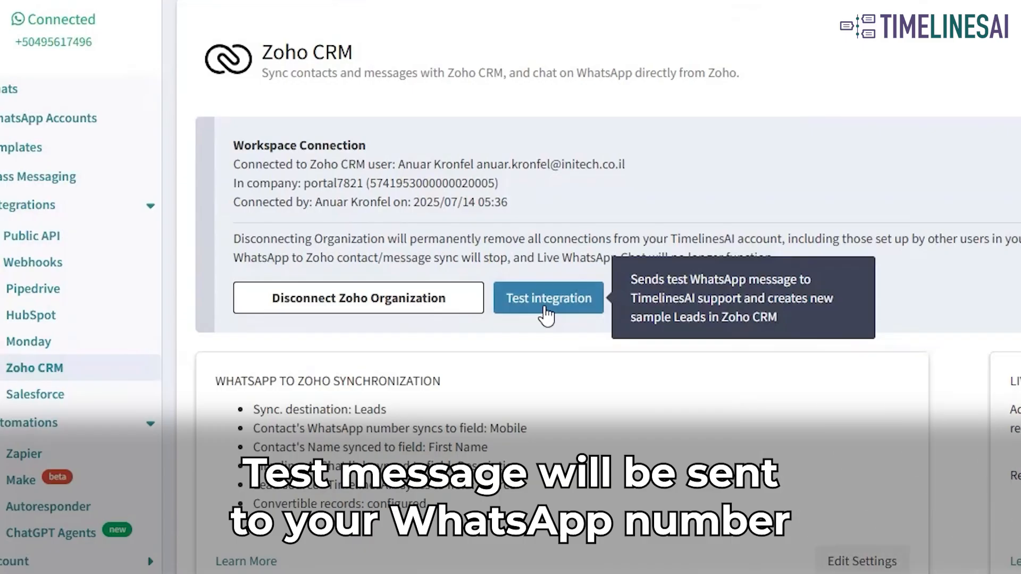
click(546, 316)
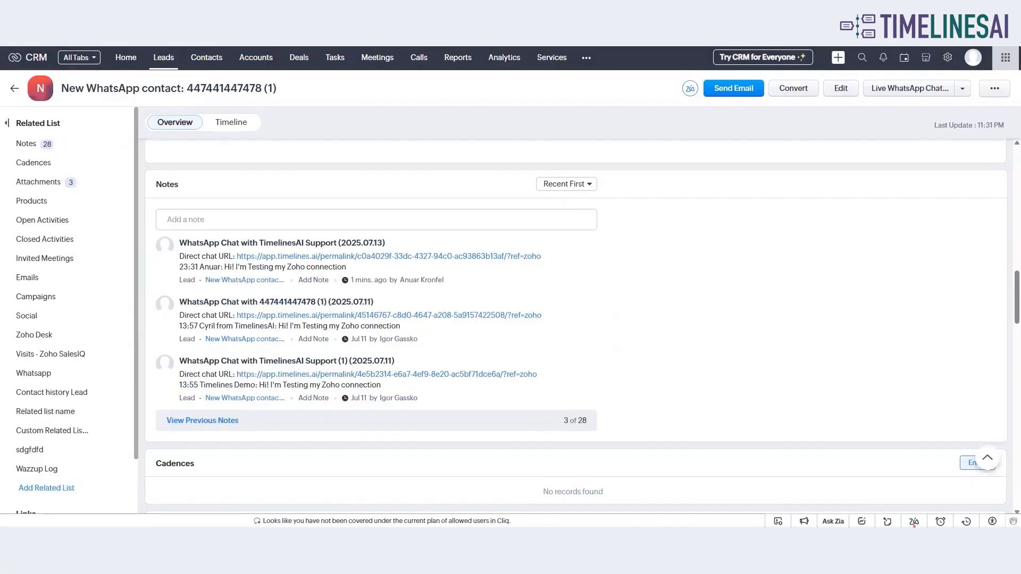
Refresh the test lead in Zoho CRM and examine its phone, lead owner, chat link description and lead source
key(F5)
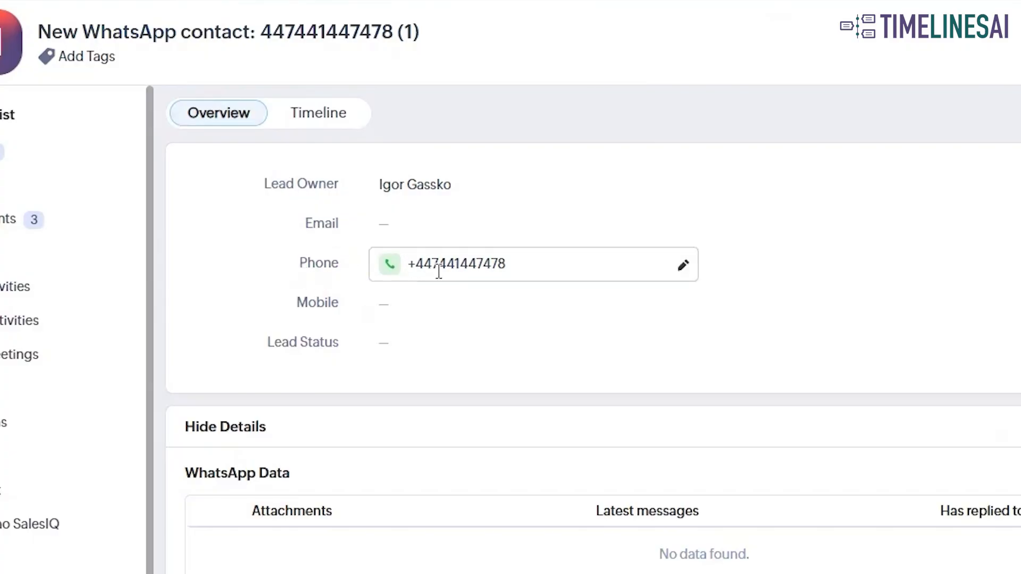
scroll(784, 367, down, 4)
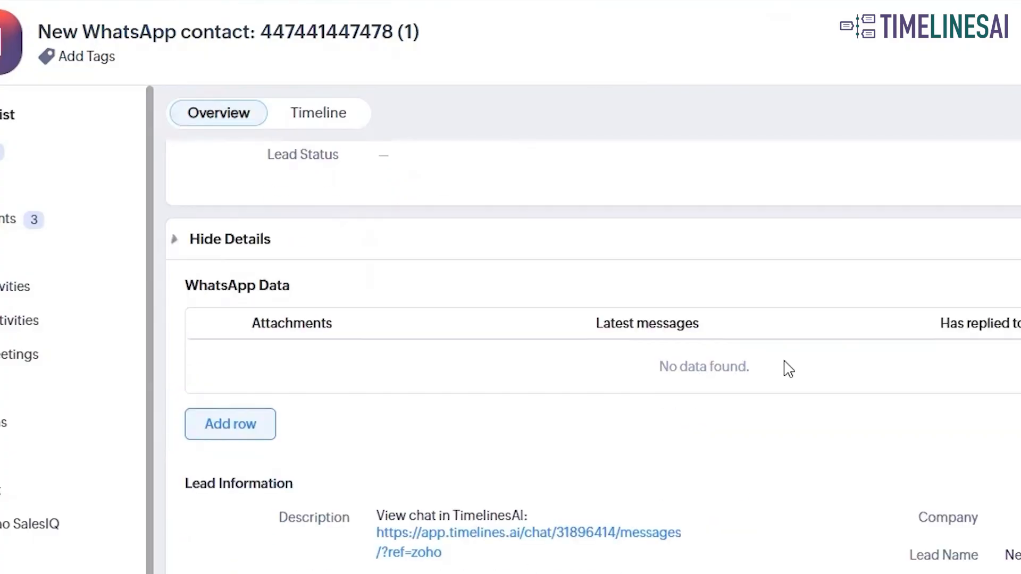
scroll(789, 369, up, 4)
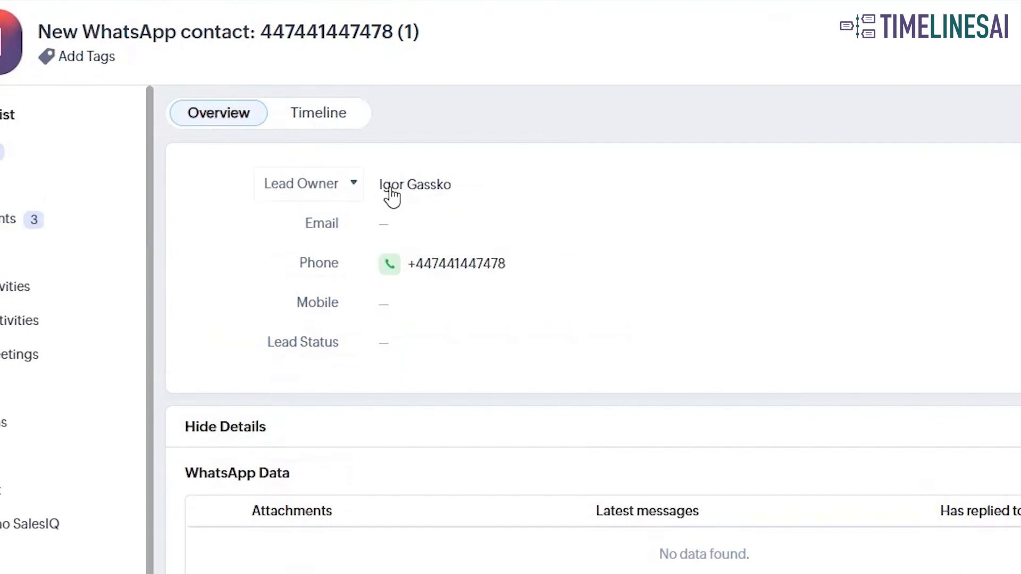
scroll(711, 340, down, 5)
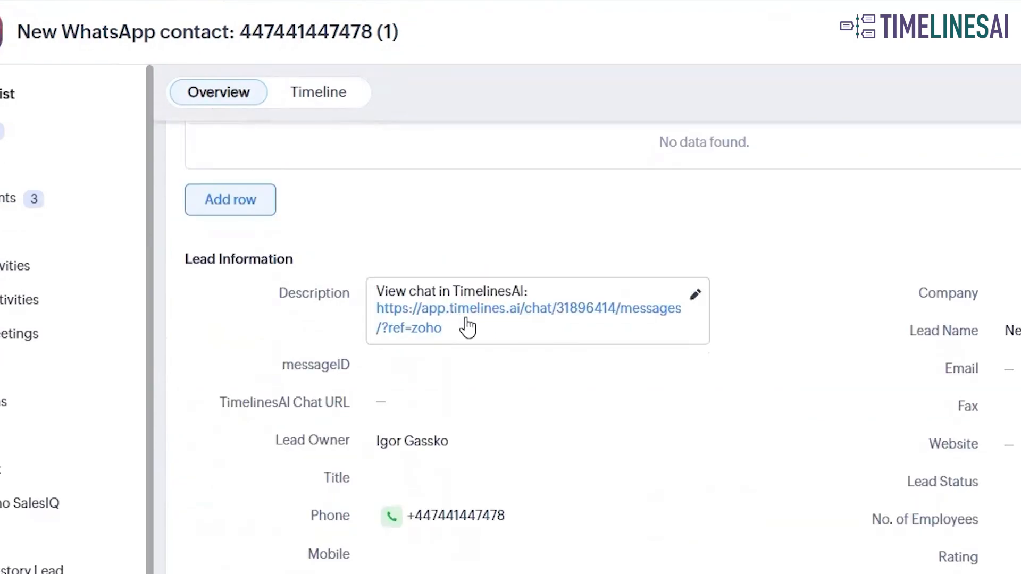
scroll(771, 353, down, 5)
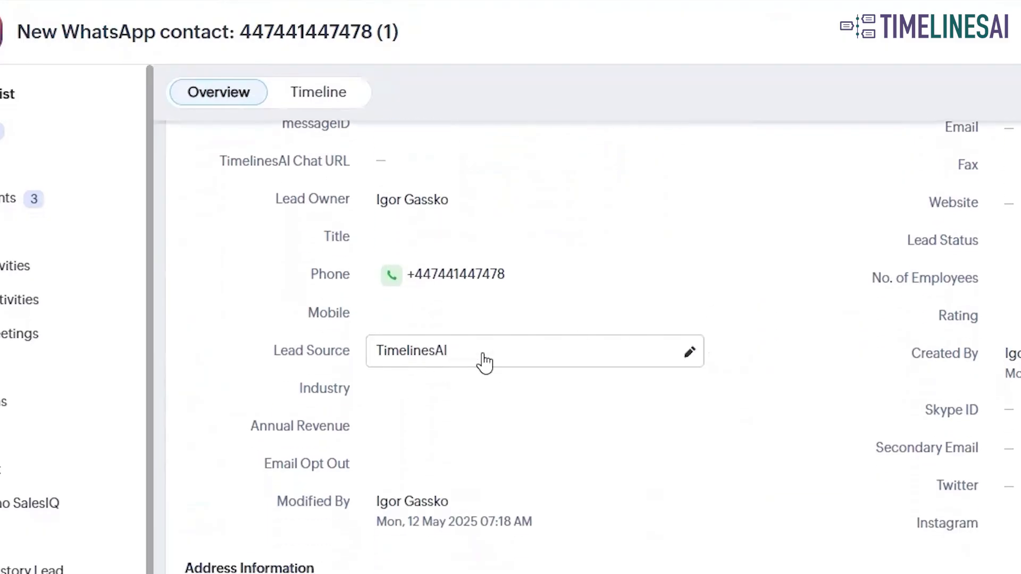
Examine the newest WhatsApp chat note on the lead, checking its message text, sender and time
scroll(787, 504, down, 15)
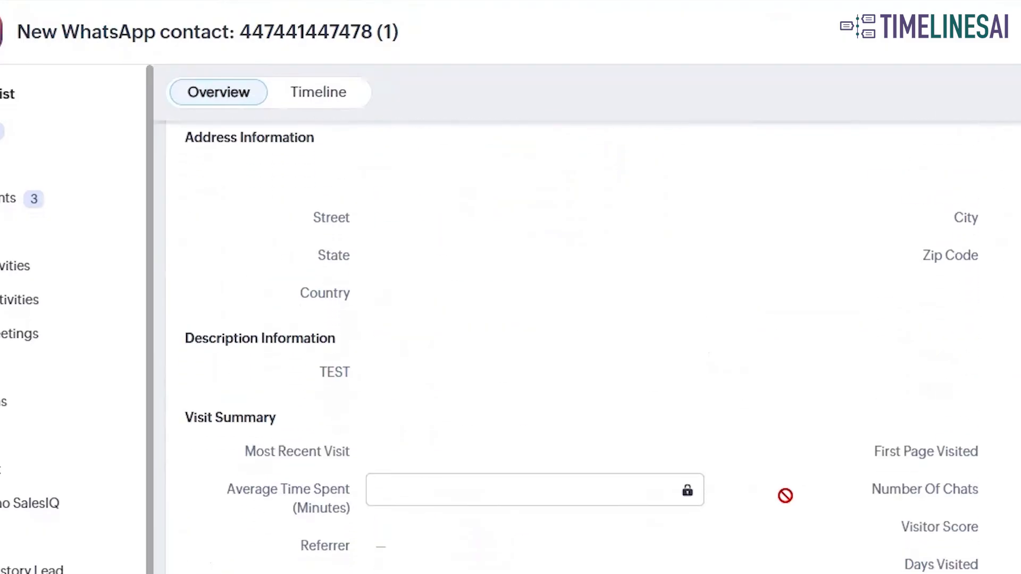
scroll(791, 504, down, 4)
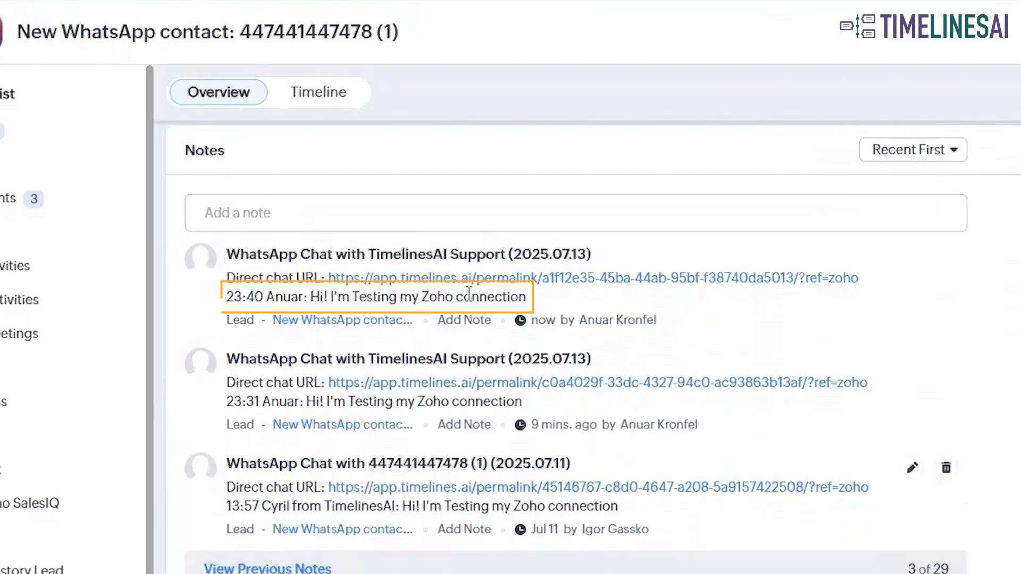
drag(526, 297, 308, 292)
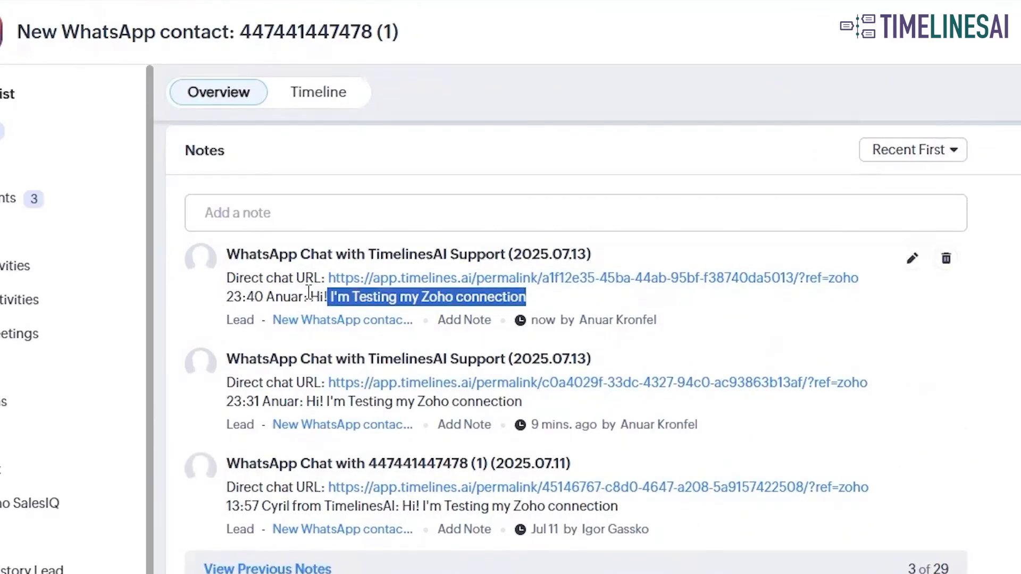
double_click(290, 295)
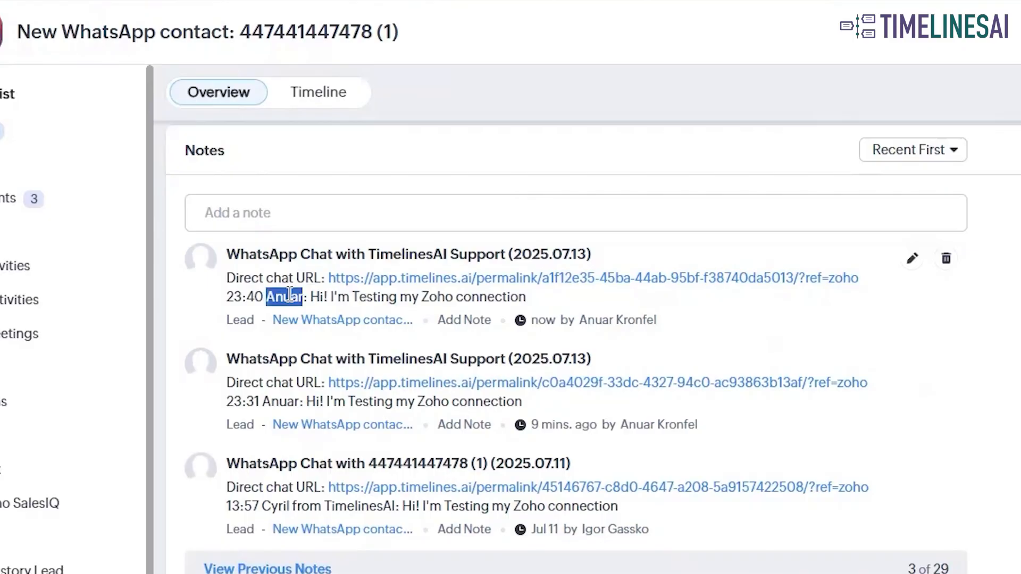
drag(227, 296, 262, 296)
click(316, 294)
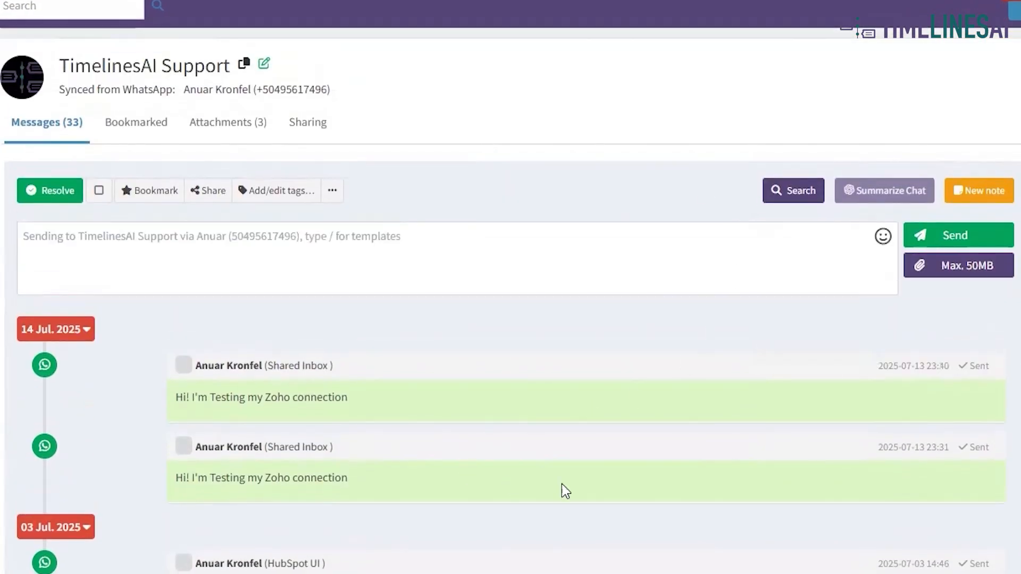
In the TimelinesAI Support chat, send the message "Hello, this is my attachment" with the copied image.png attached
mouse_move(461, 403)
click(622, 239)
text(Hello, this is my attac)
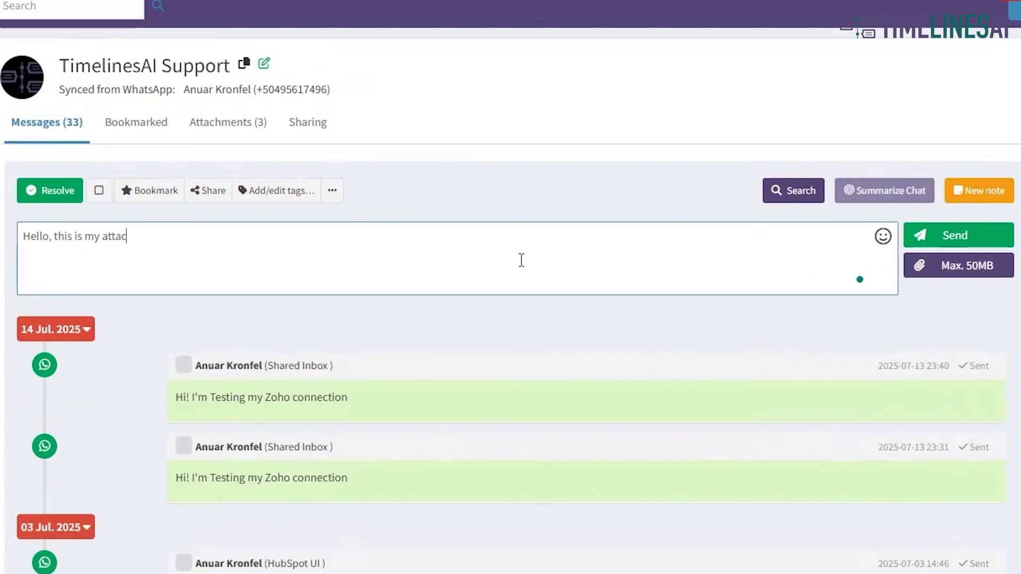
text(hment)
key(ctrl+v)
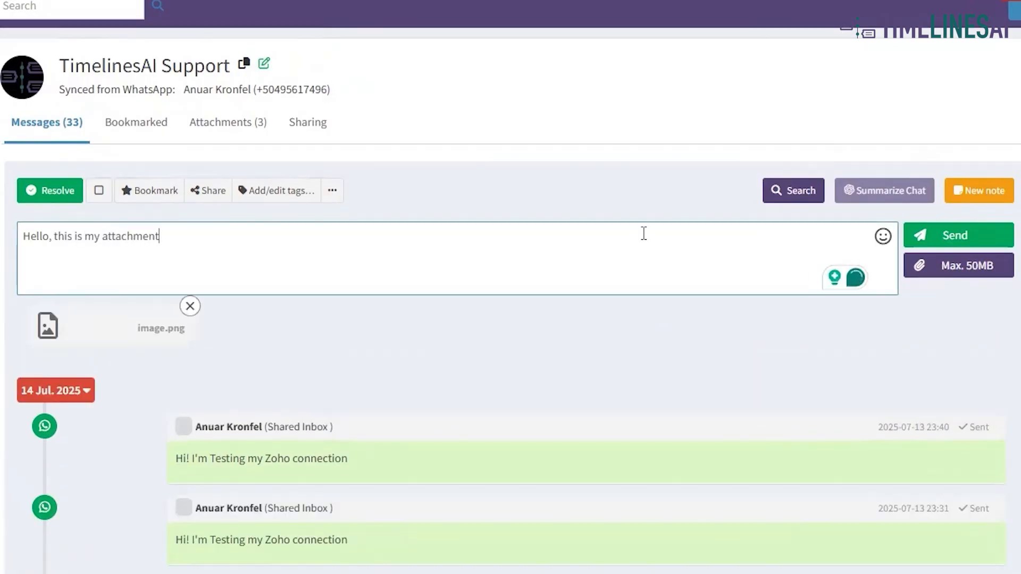
click(932, 234)
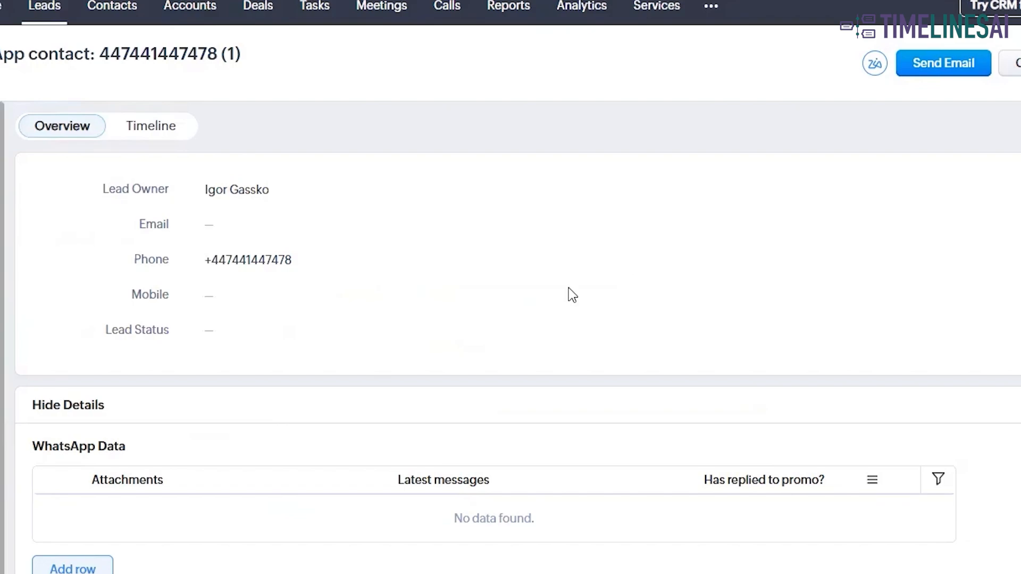
Return to the Zoho CRM lead and expand its newest WhatsApp chat note to check the message and image reference
scroll(569, 289, down, 8)
scroll(569, 288, down, 10)
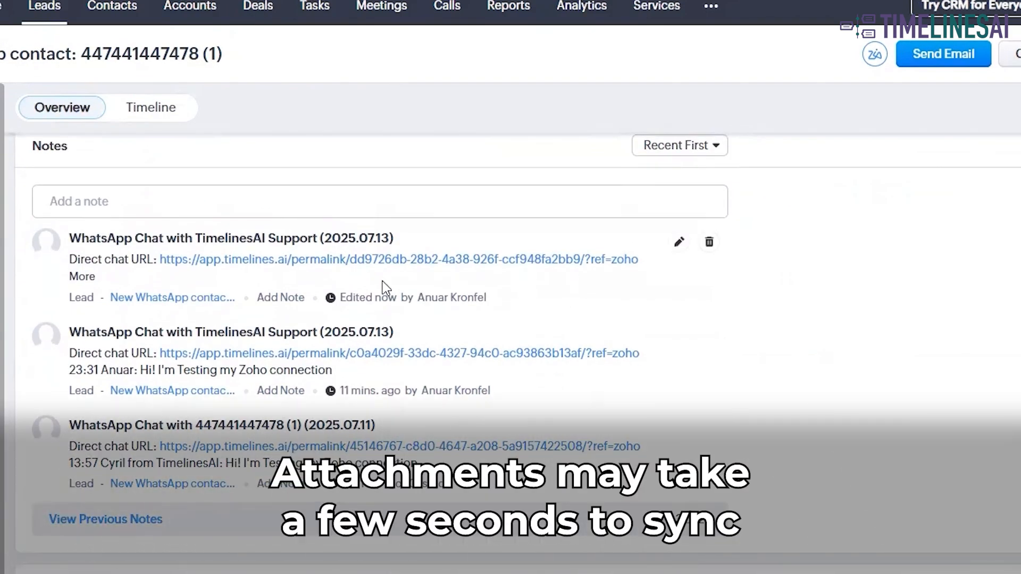
click(79, 276)
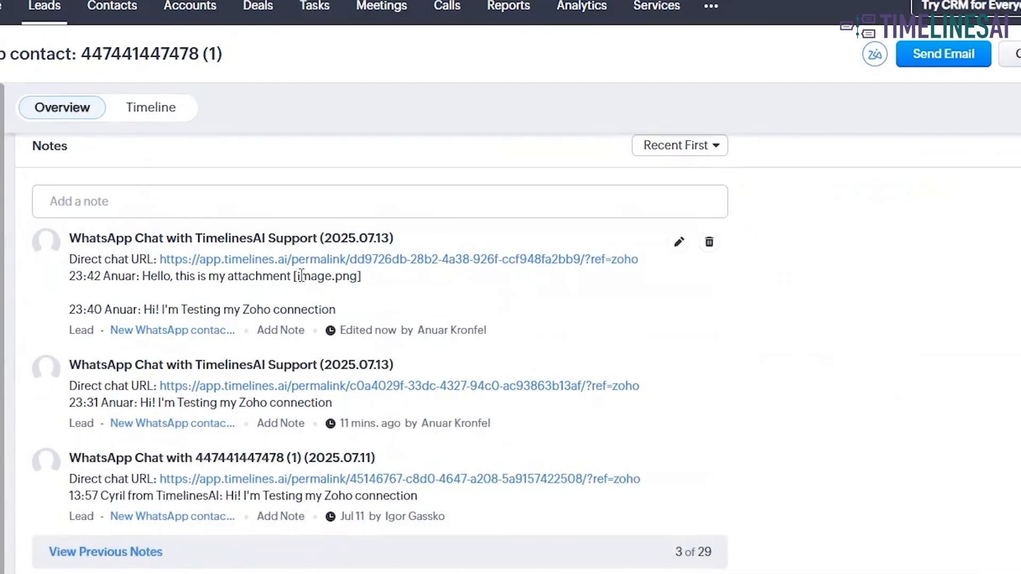
drag(296, 276, 342, 276)
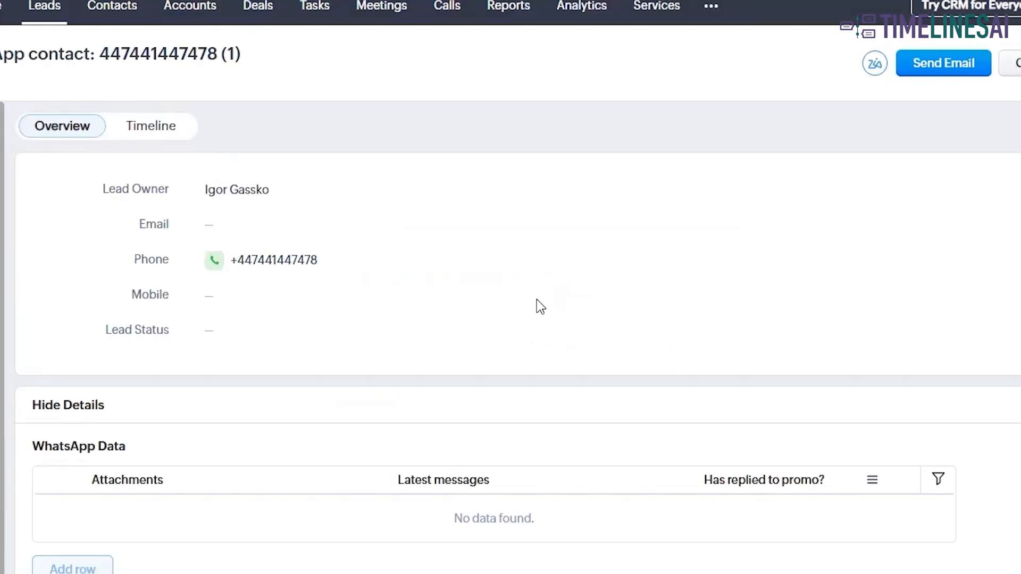
Check the newest WhatsApp chat note on the reloaded lead for the synced image.png attachment
scroll(537, 300, down, 5)
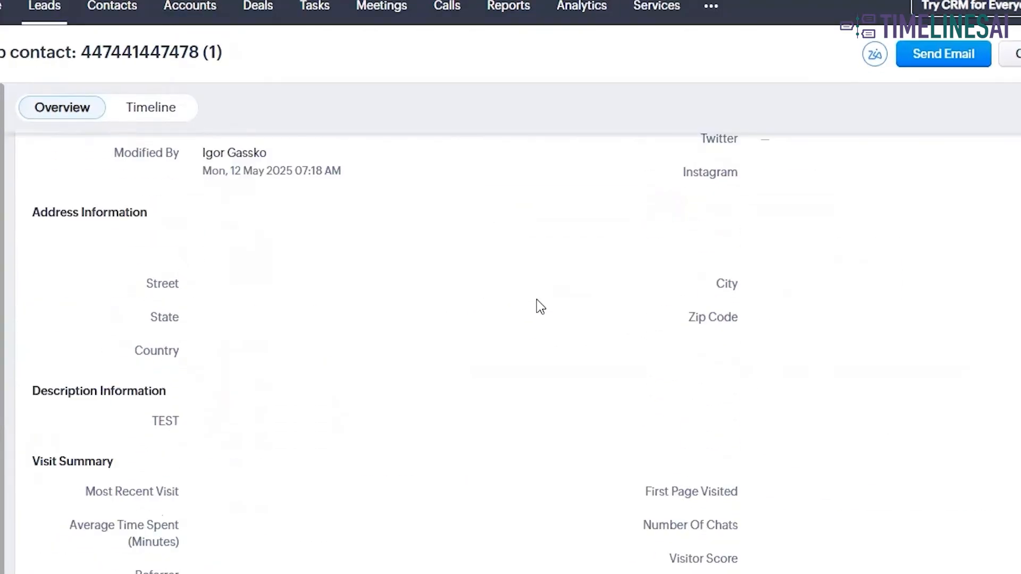
scroll(538, 299, down, 5)
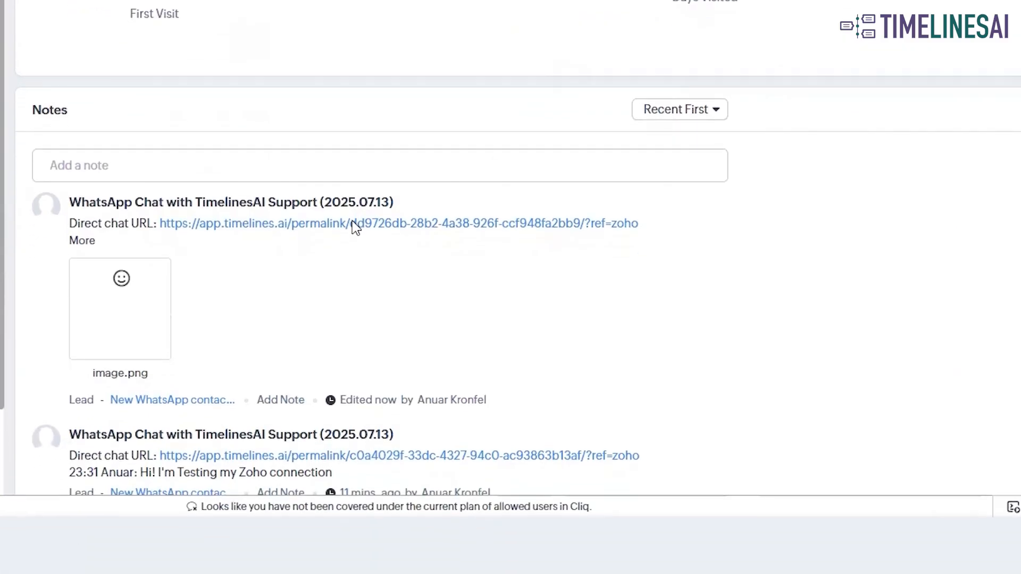
mouse_move(123, 299)
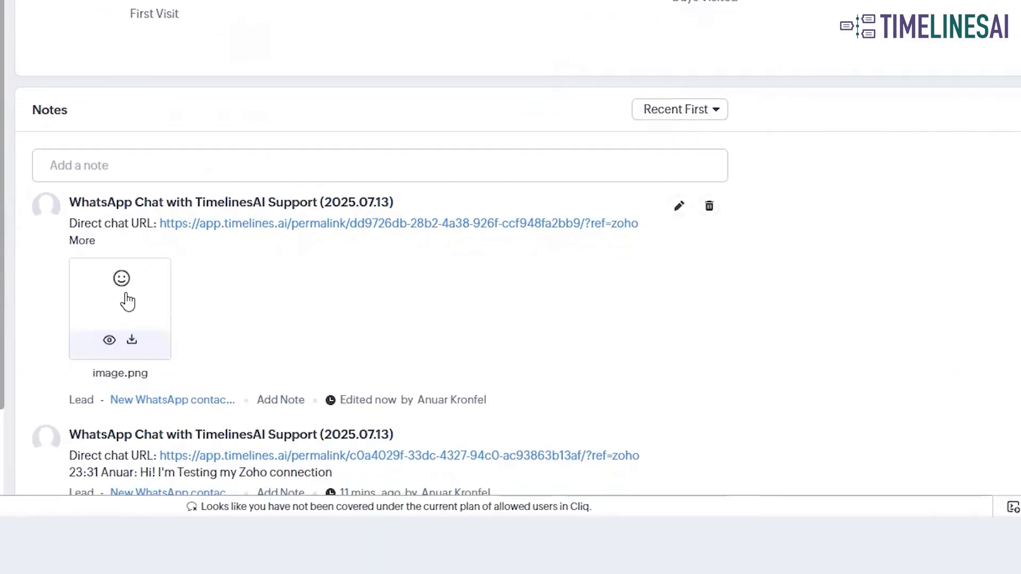